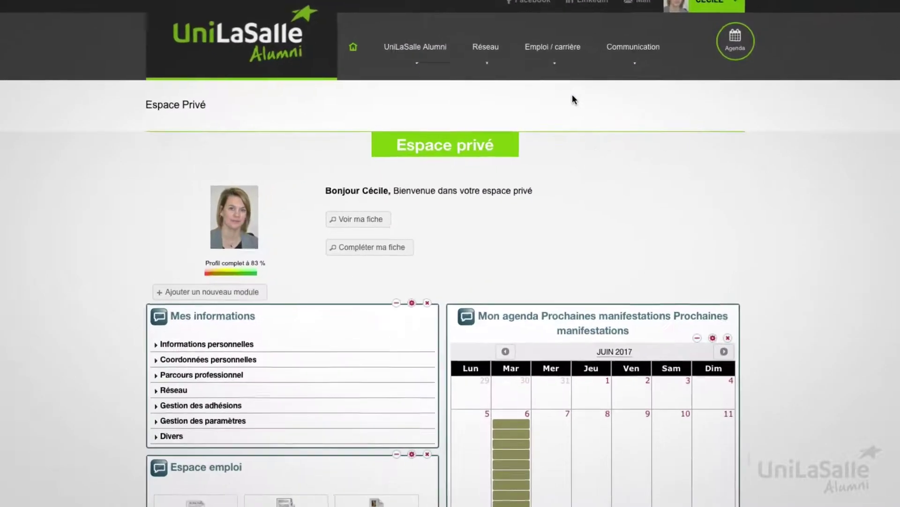
Open the job offers search and set the contract type to CDI, with location and experience set to Indifférent
mouse_move(526, 82)
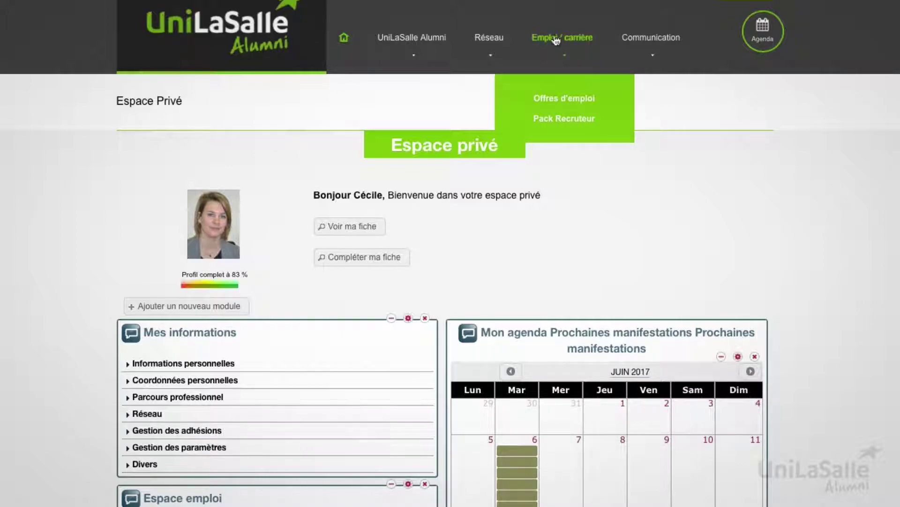
left_click(568, 97)
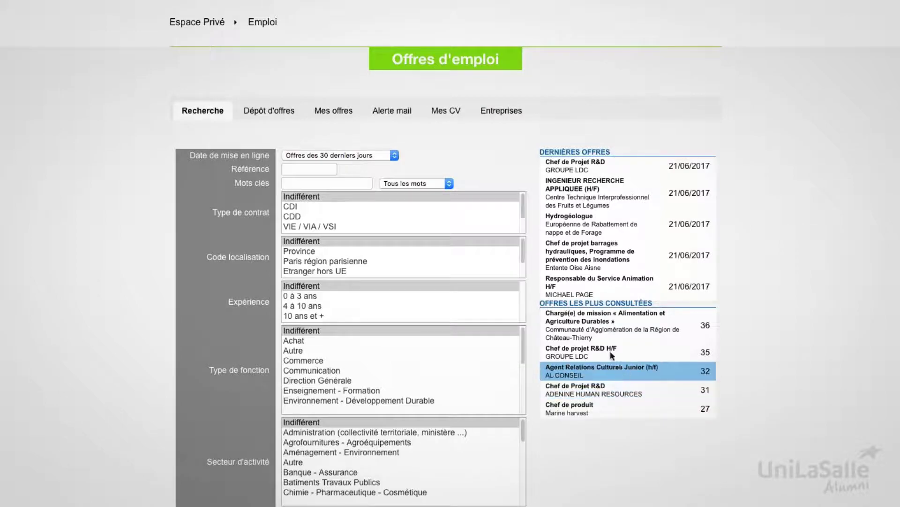
left_click(312, 197)
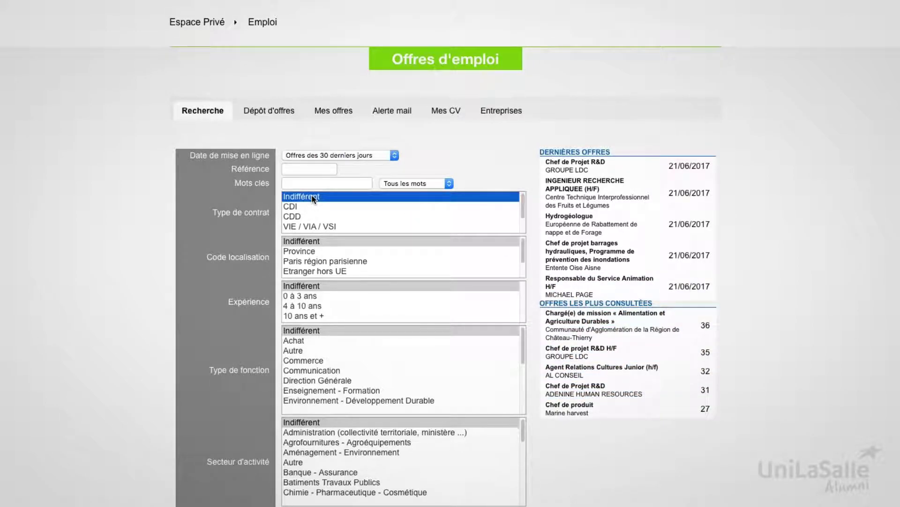
left_click(294, 205)
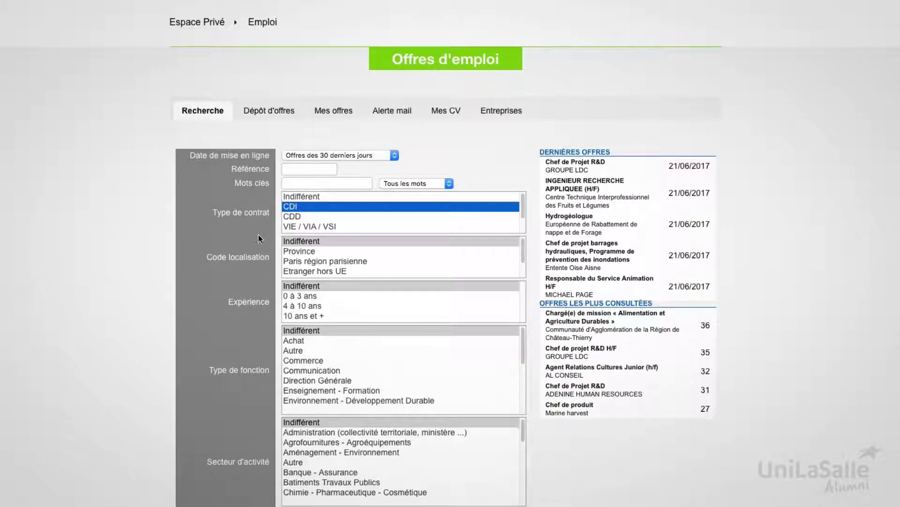
left_click(298, 243)
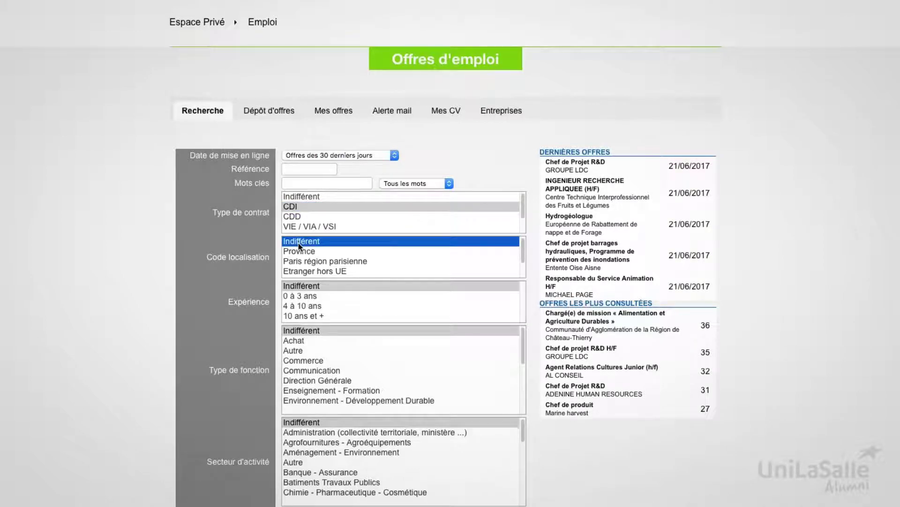
left_click(303, 287)
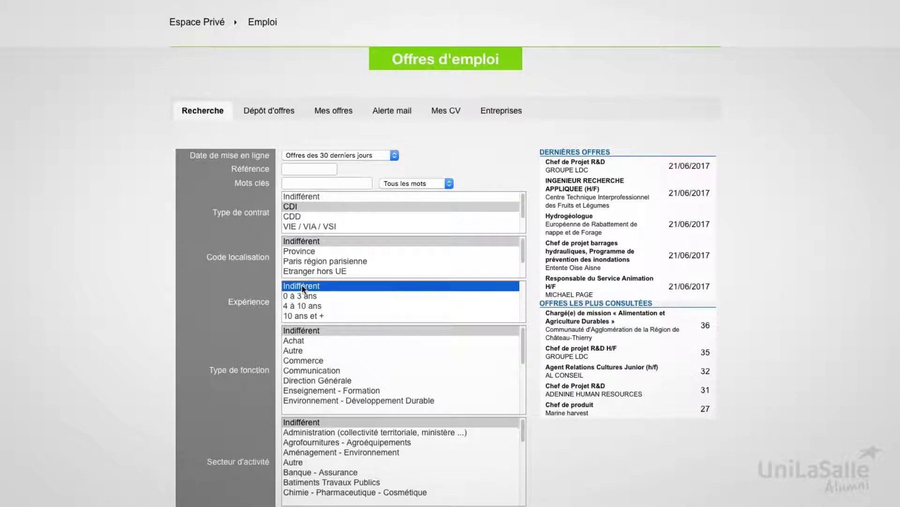
Select Industrie Agroalimentaire as the activity sector and run the job offer search
left_click(523, 430)
left_click_drag(523, 435, 525, 483)
left_click(328, 452)
left_click(631, 463)
scroll(632, 463, "down", 3)
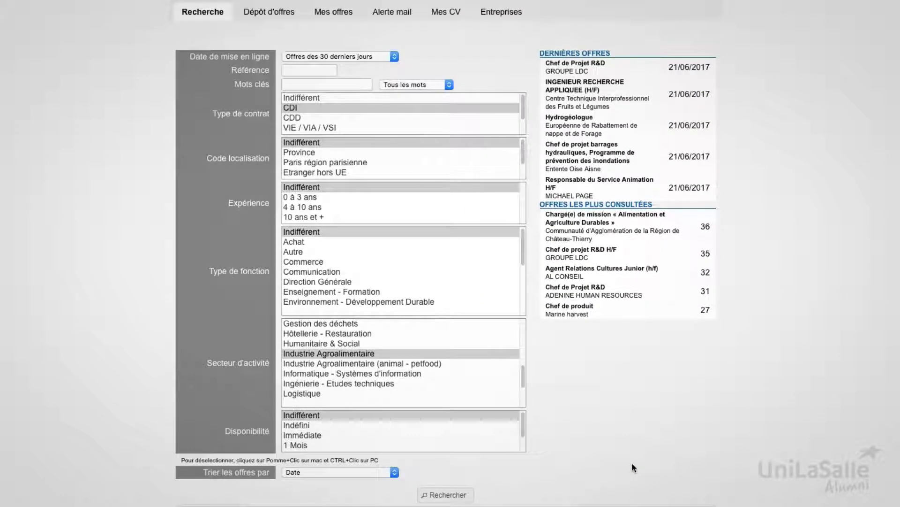
left_click(424, 496)
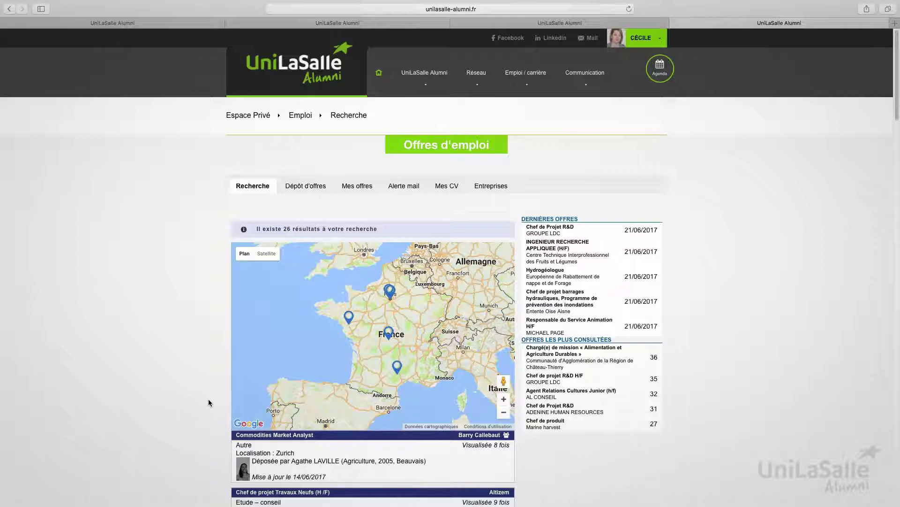
Review the search results and view the list of graduates working at Barry Callebaut, closing it when done
scroll(209, 403, "down", 3)
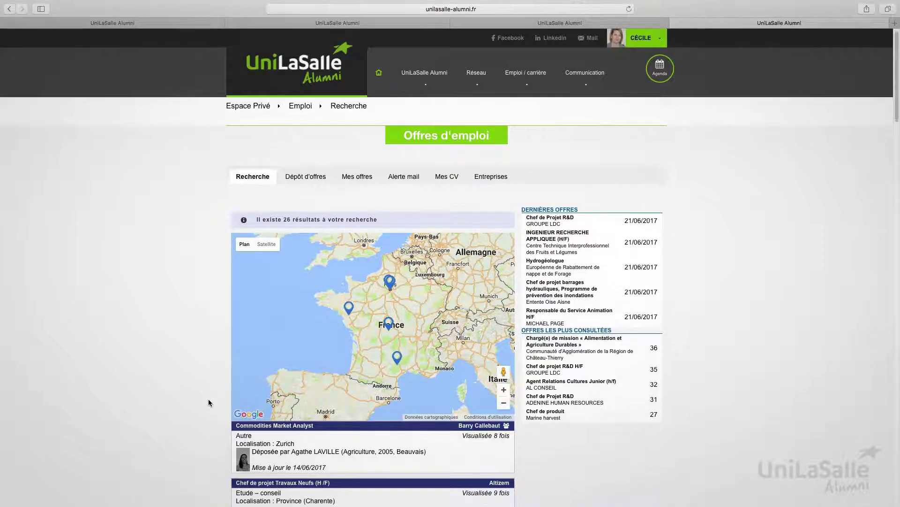
scroll(208, 403, "down", 1)
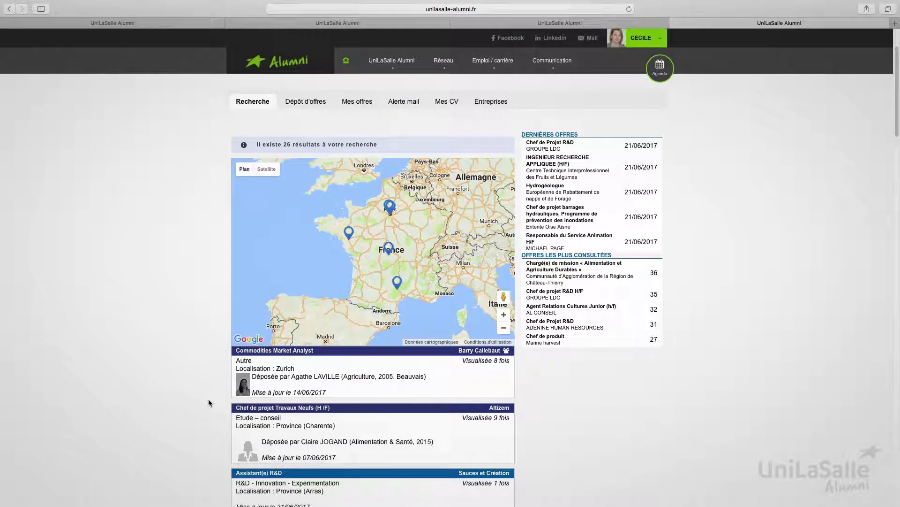
scroll(209, 402, "down", 1)
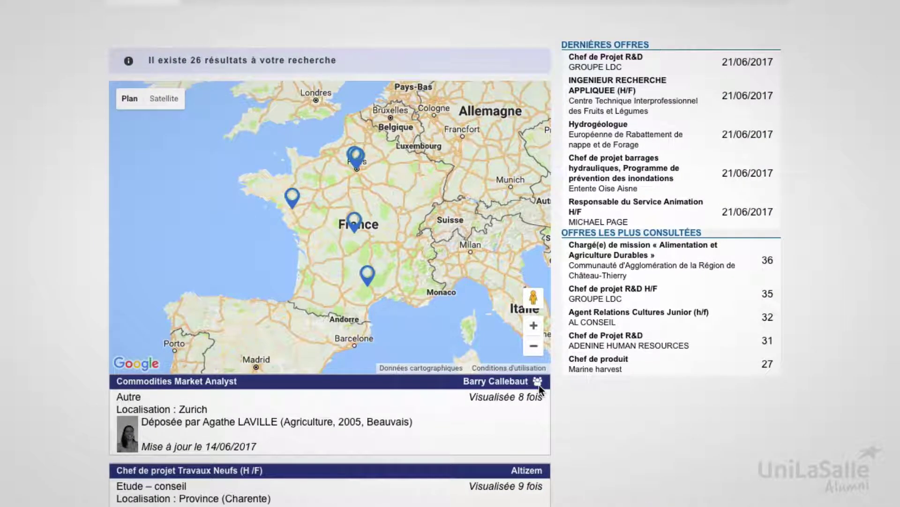
left_click(538, 381)
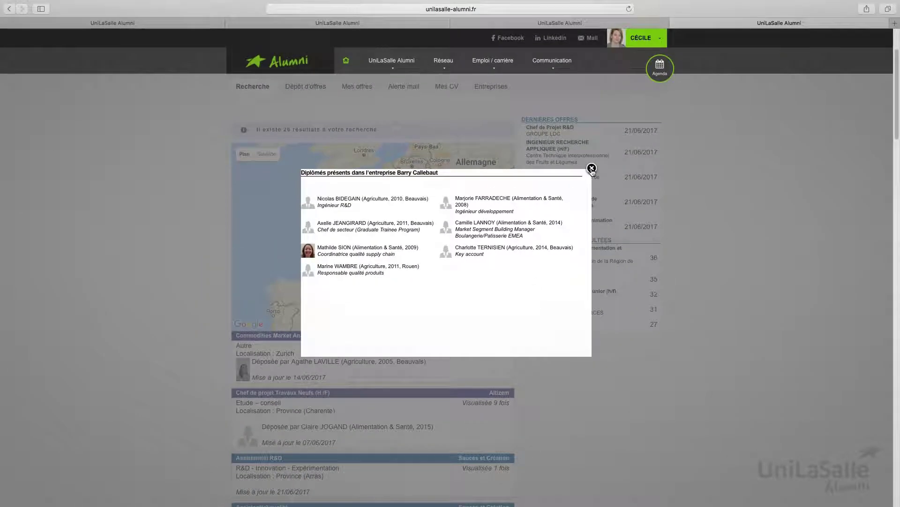
left_click(671, 121)
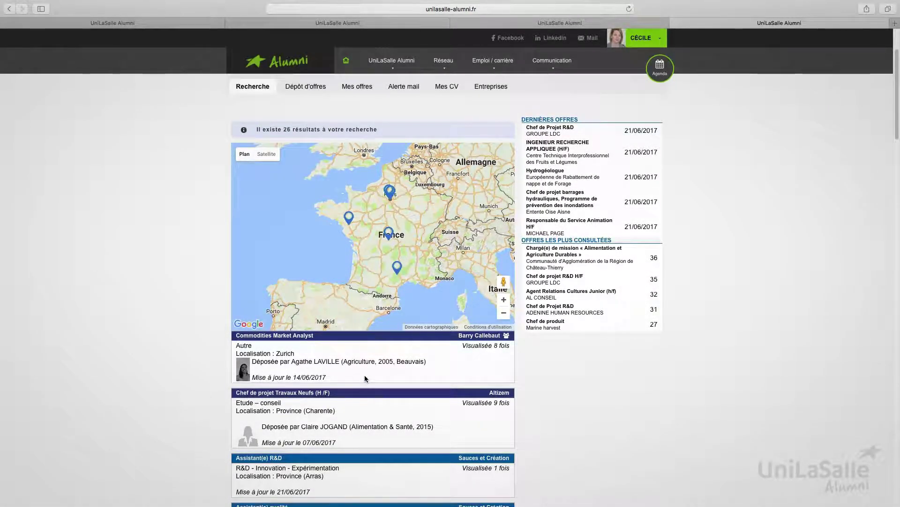
Open the Commodities Market Analyst offer, read its details through to the end, and close it
left_click(282, 337)
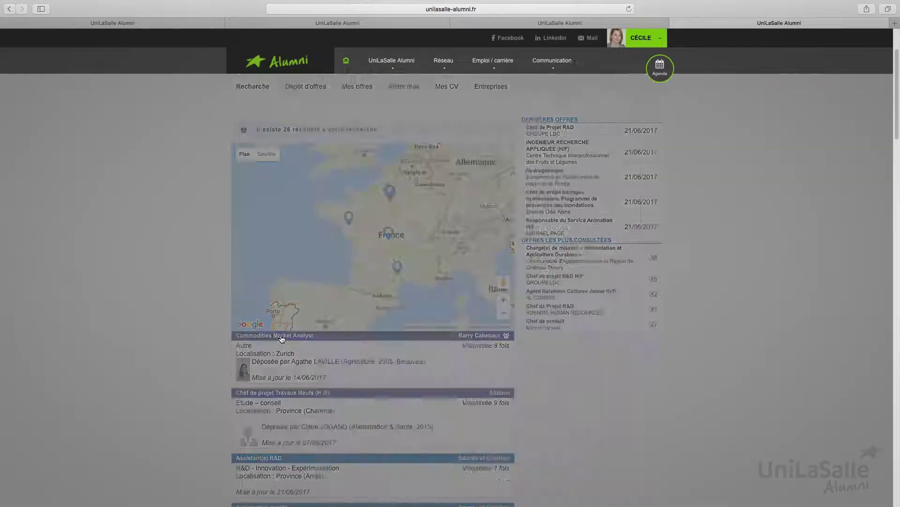
scroll(523, 357, "up", 2)
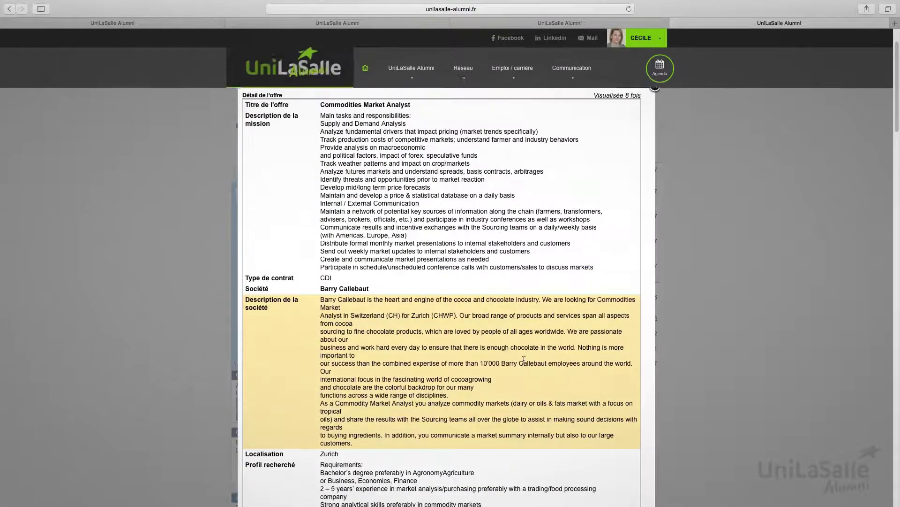
scroll(505, 324, "down", 5)
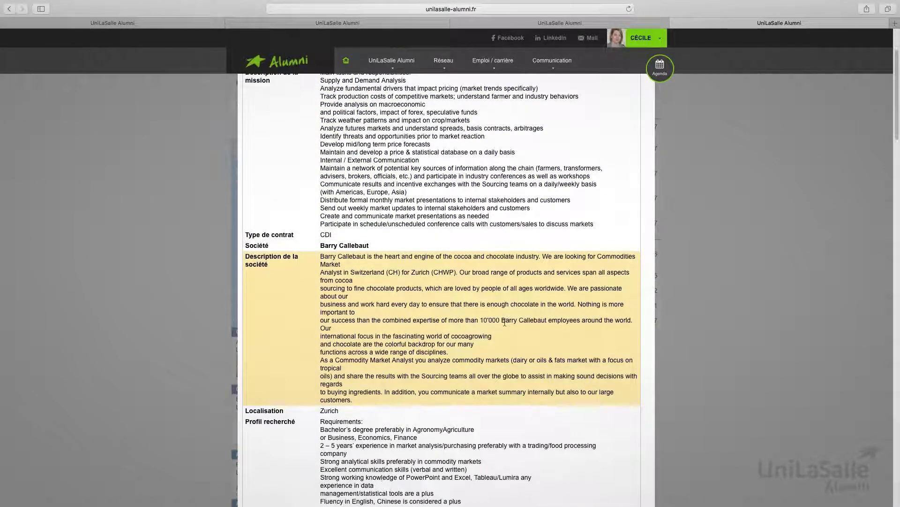
scroll(505, 322, "down", 3)
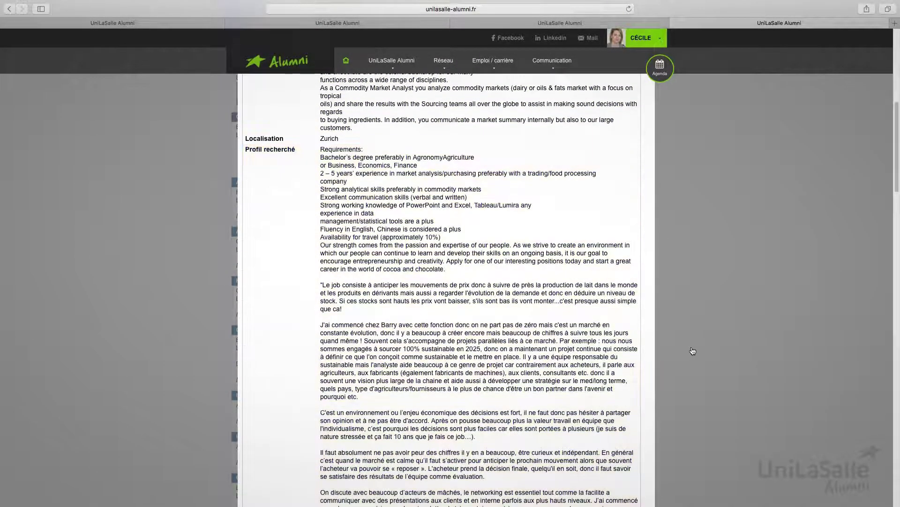
scroll(607, 395, "down", 4)
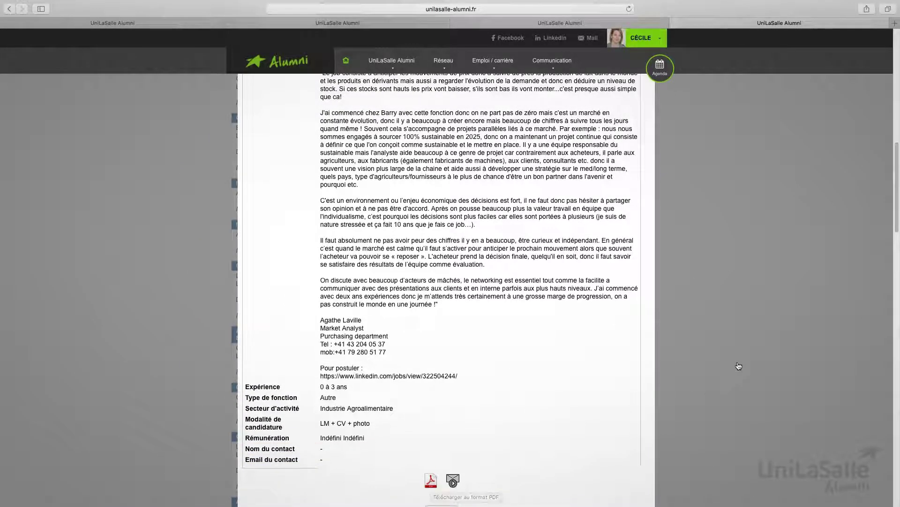
left_click(739, 365)
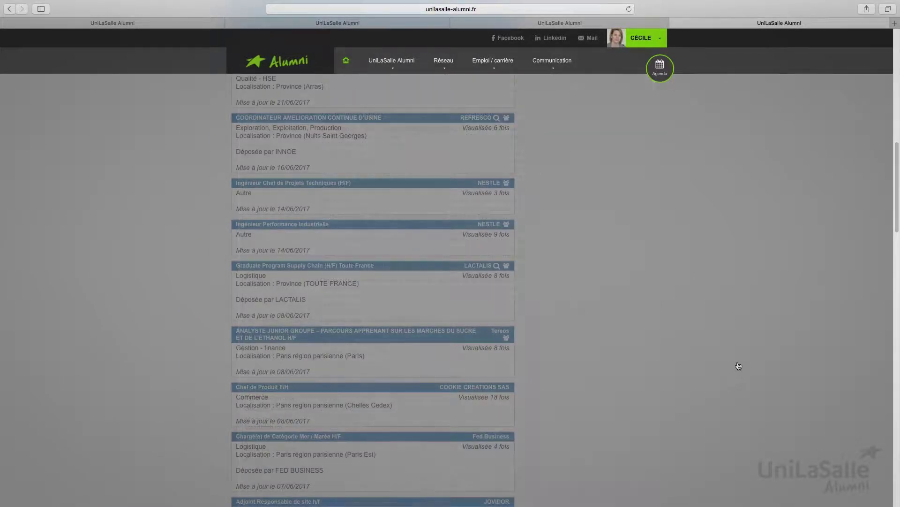
View the offer submission form (Dépôt d'offres) and the Mes offres page
scroll(589, 256, "up", 5)
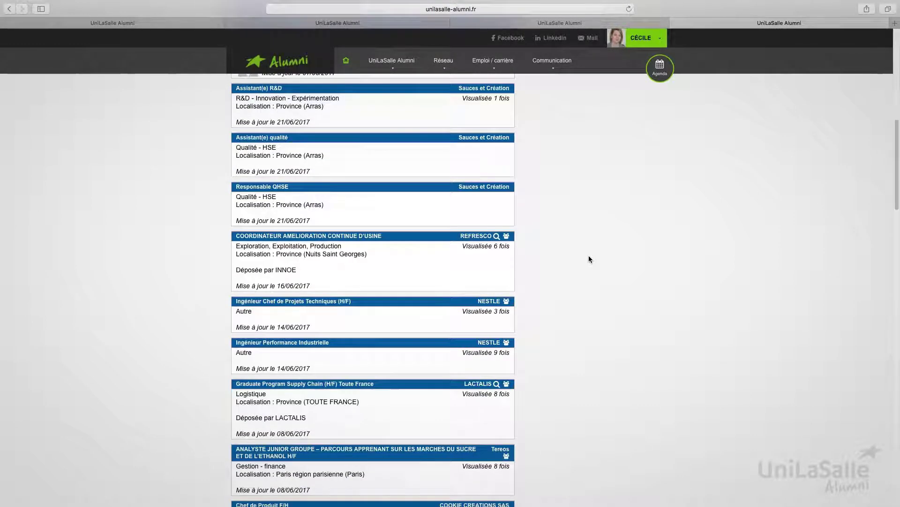
scroll(589, 256, "up", 10)
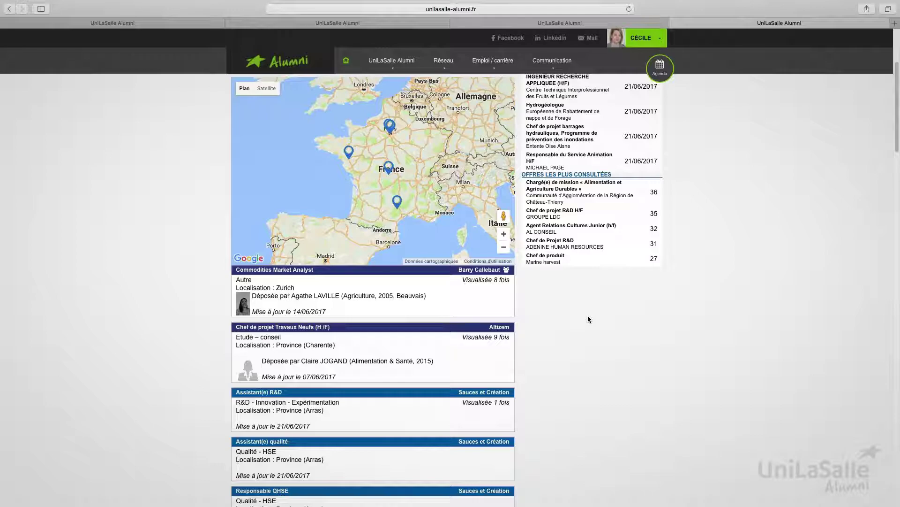
scroll(585, 319, "up", 1)
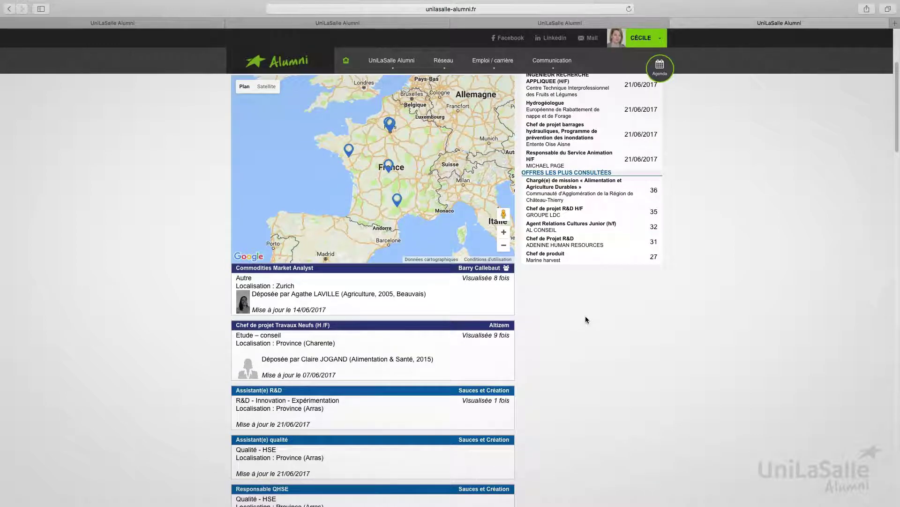
scroll(586, 319, "up", 1)
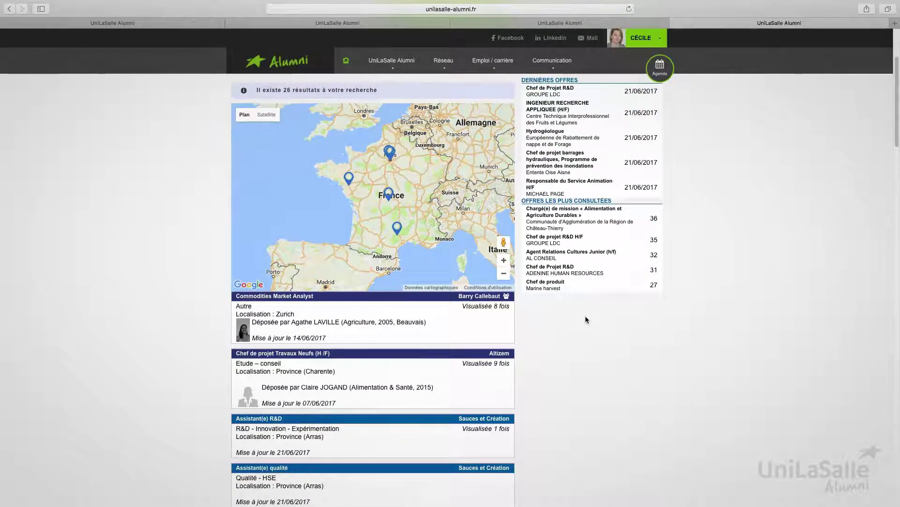
scroll(585, 319, "up", 1)
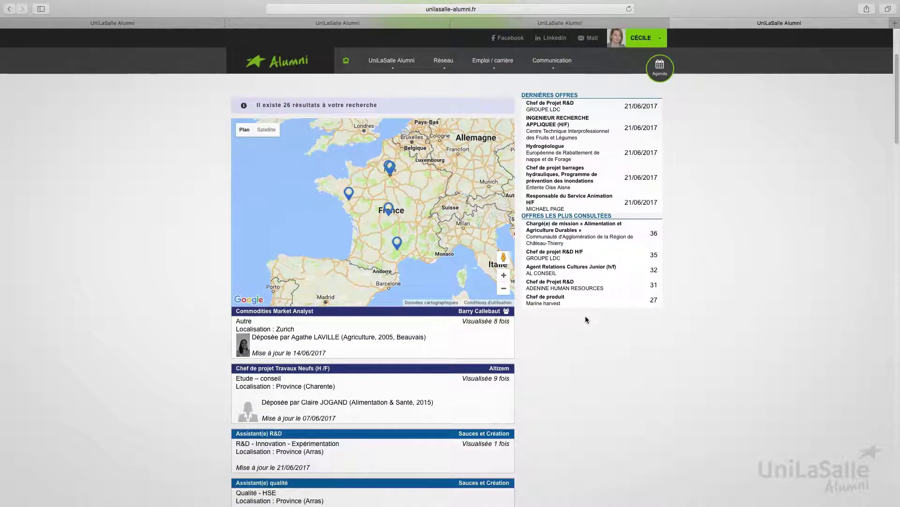
scroll(585, 320, "up", 3)
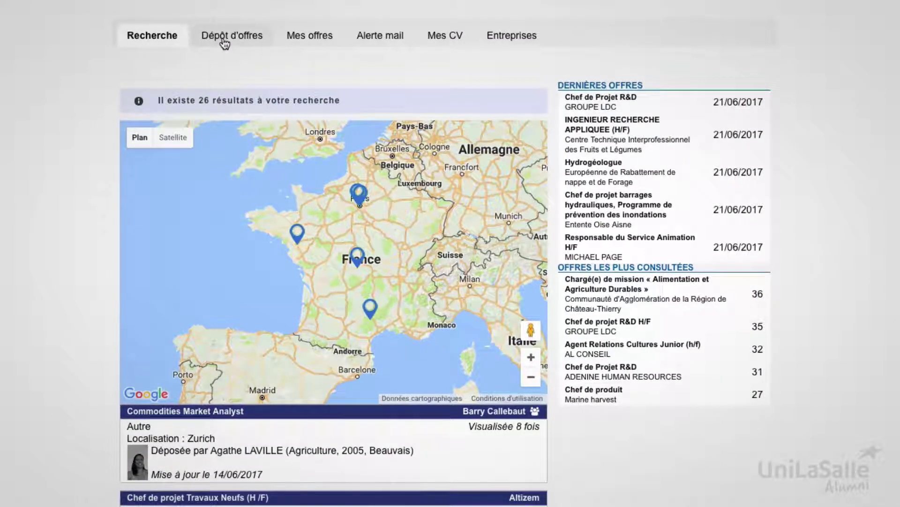
left_click(224, 43)
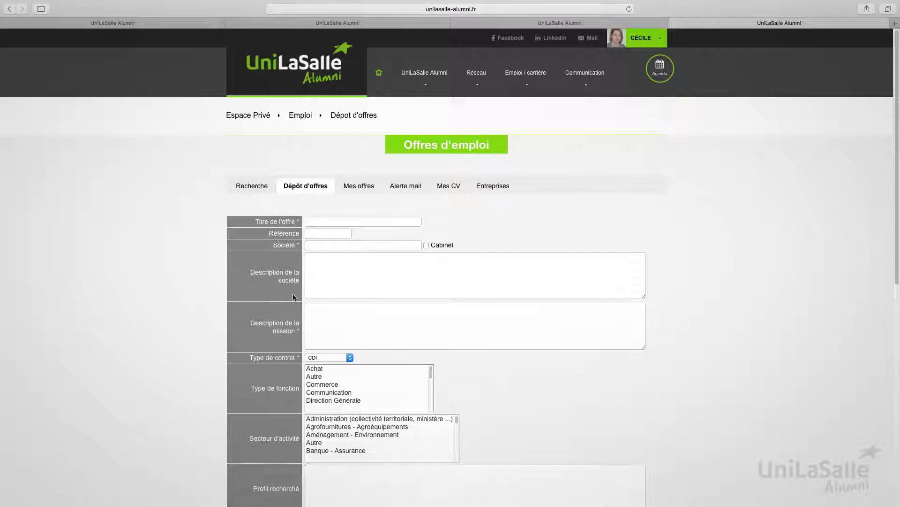
left_click(360, 187)
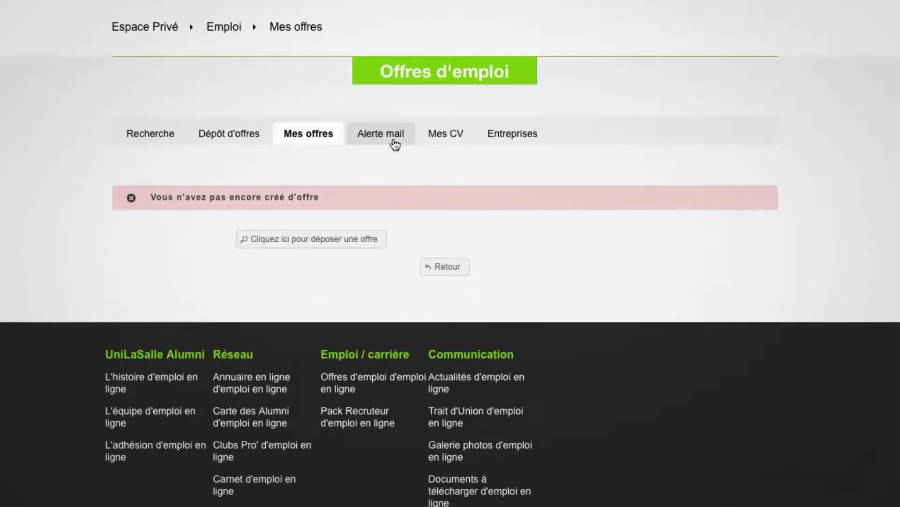
Select CDI as the contract type in the email alert settings, and view the Mes CV page
left_click(393, 138)
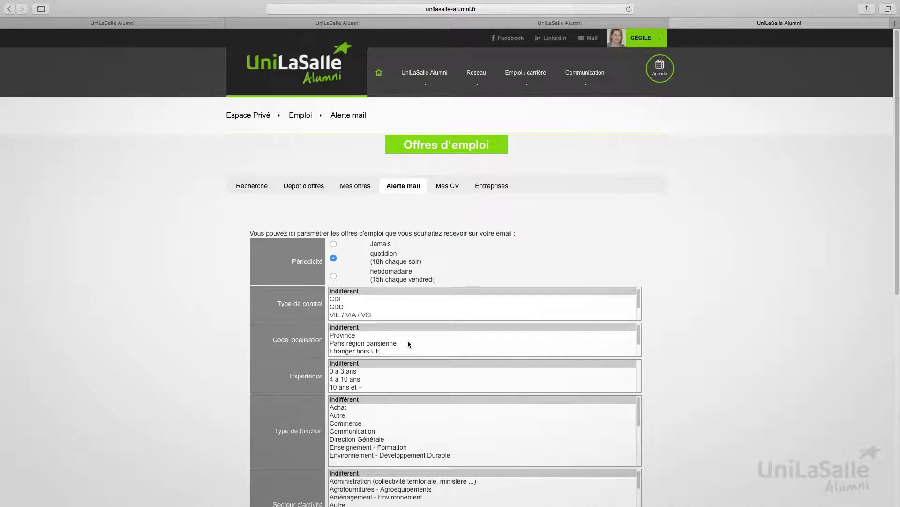
left_click(341, 299)
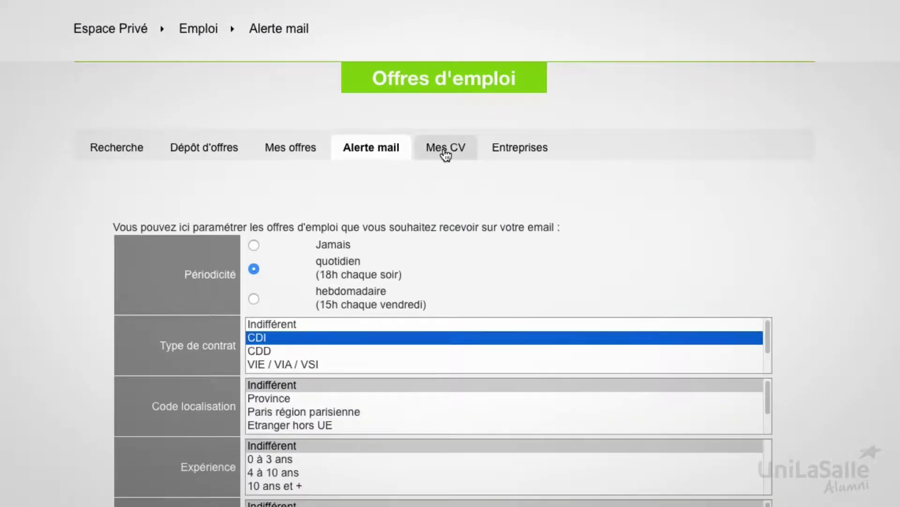
left_click(444, 149)
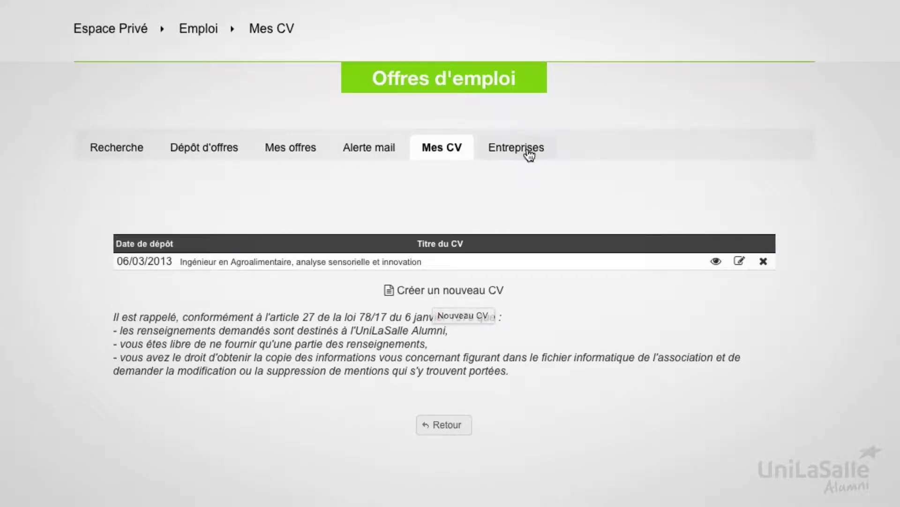
Search the Entreprises directory for BARRY CALLEBAUT FRANCE in MEULAN, France, and open its company record
left_click(528, 153)
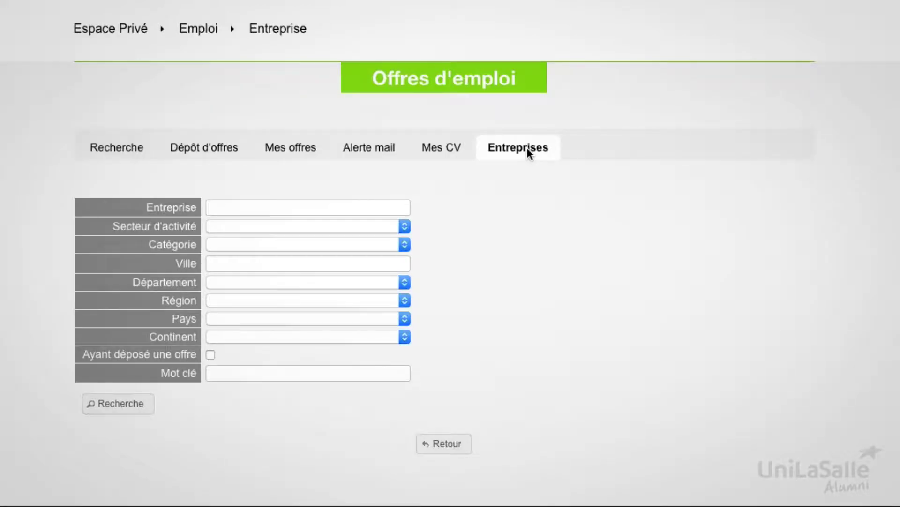
left_click(390, 207)
type("barr")
left_click(319, 227)
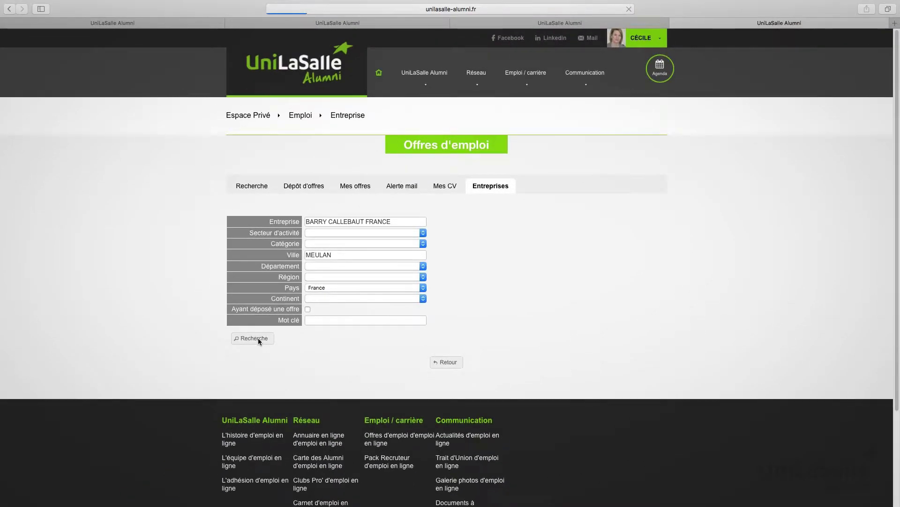
left_click(120, 404)
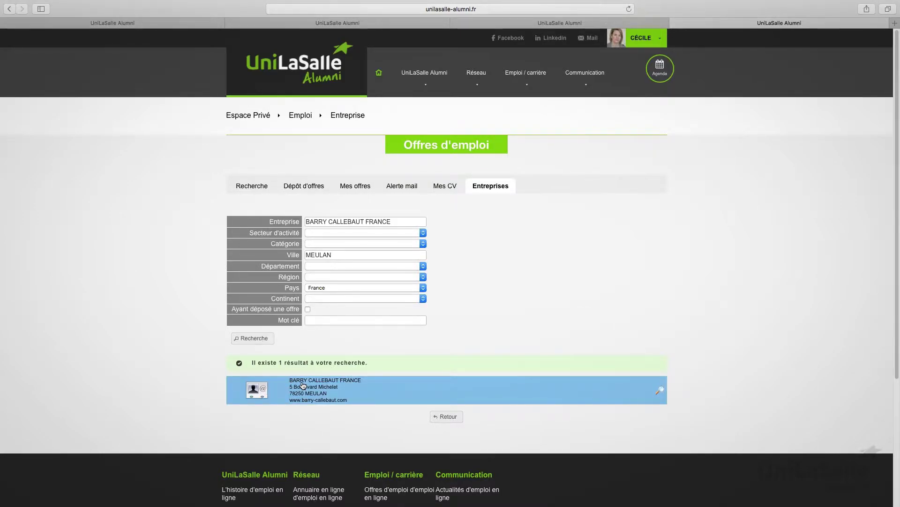
left_click(303, 385)
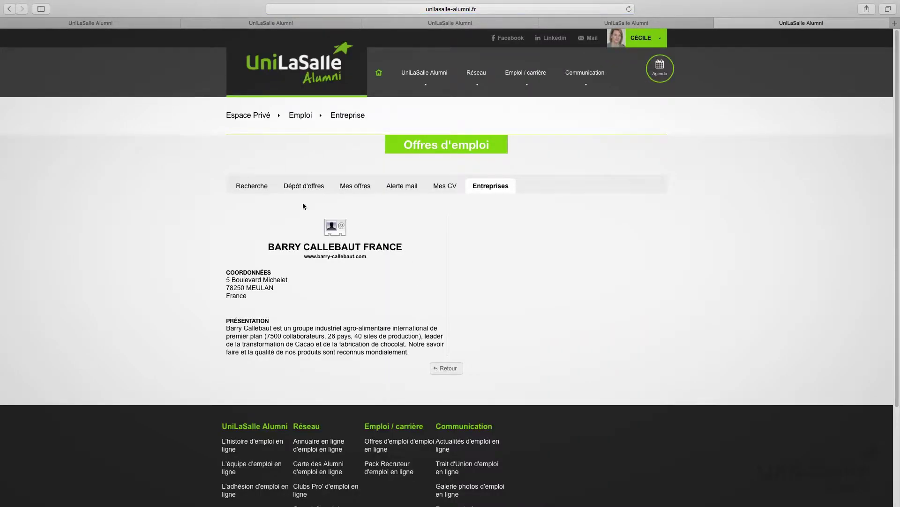